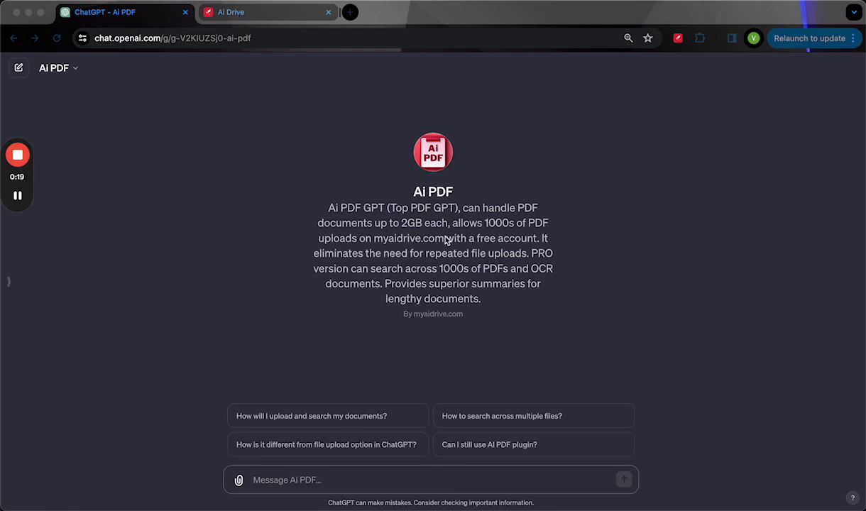
Show the Ai Drive side panel beside the chat and open the scotus_22 folder.
{"action": "left_click", "coordinate": [678, 39]}
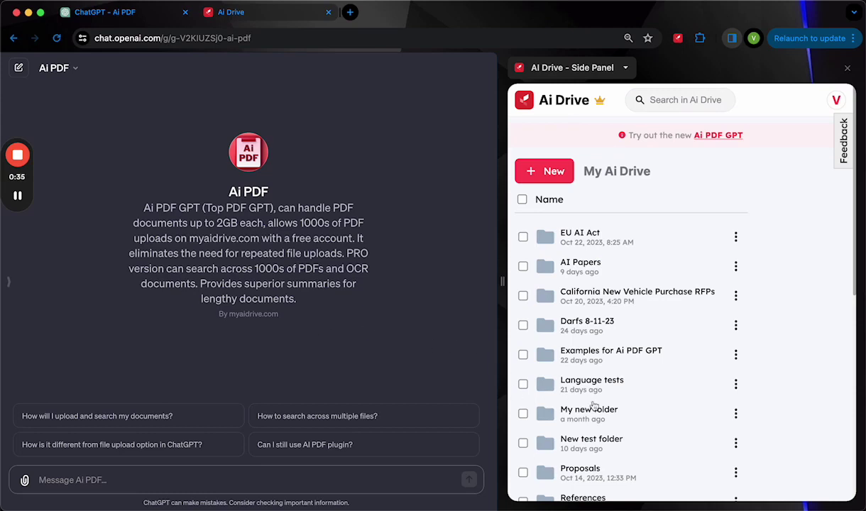
{"action": "scroll", "coordinate": [593, 405], "scroll_direction": "down", "scroll_amount": 10}
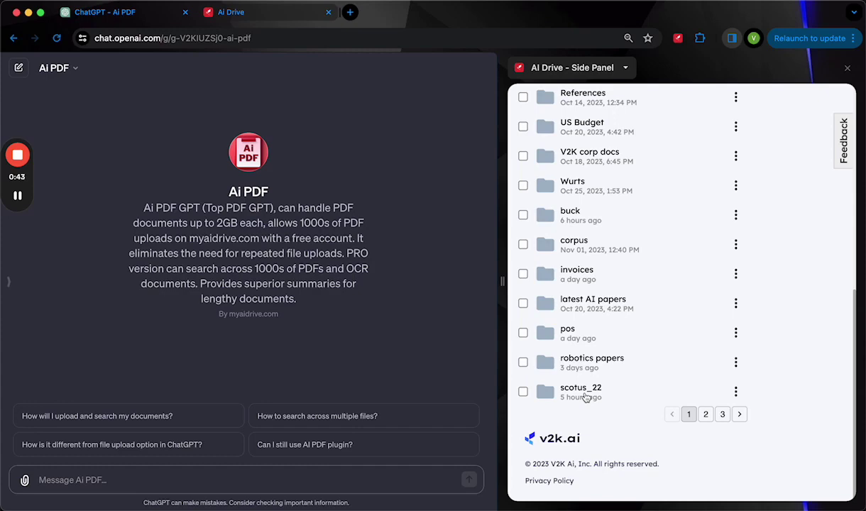
{"action": "left_click", "coordinate": [593, 395]}
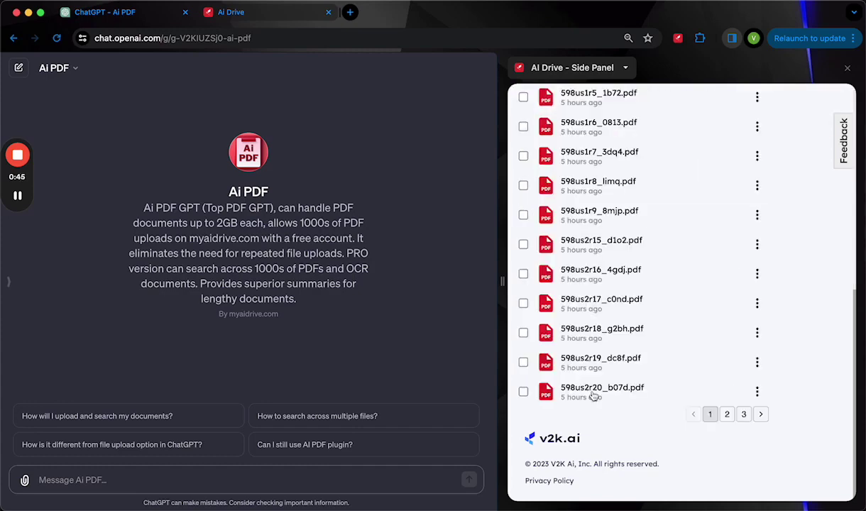
{"action": "scroll", "coordinate": [584, 284], "scroll_direction": "up", "scroll_amount": 10}
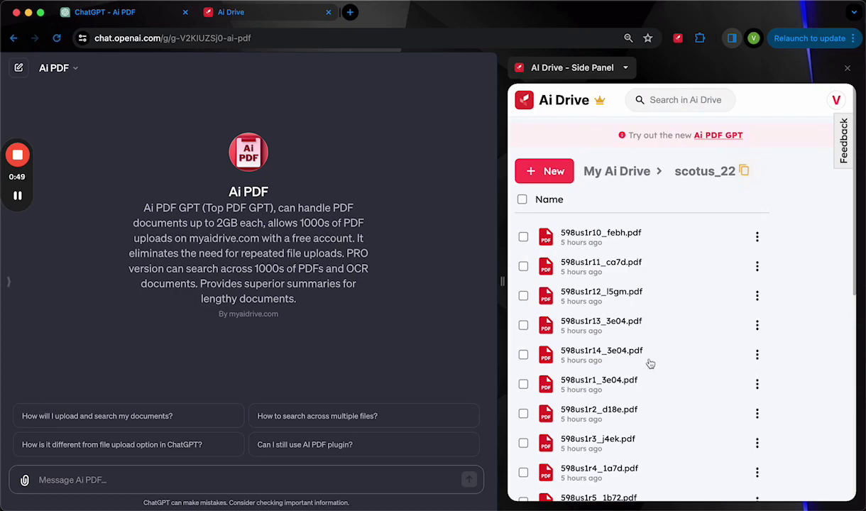
Switch to the text editor and review the drafted question and the prompt paragraphs on Supreme Court free speech cases.
{"action": "key", "text": "super+Tab"}
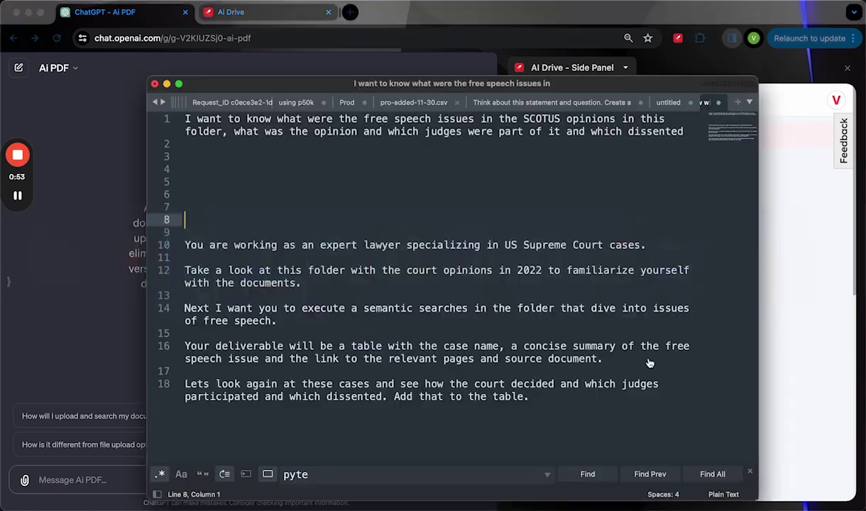
{"action": "left_click_drag", "start_coordinate": [186, 120], "coordinate": [206, 156]}
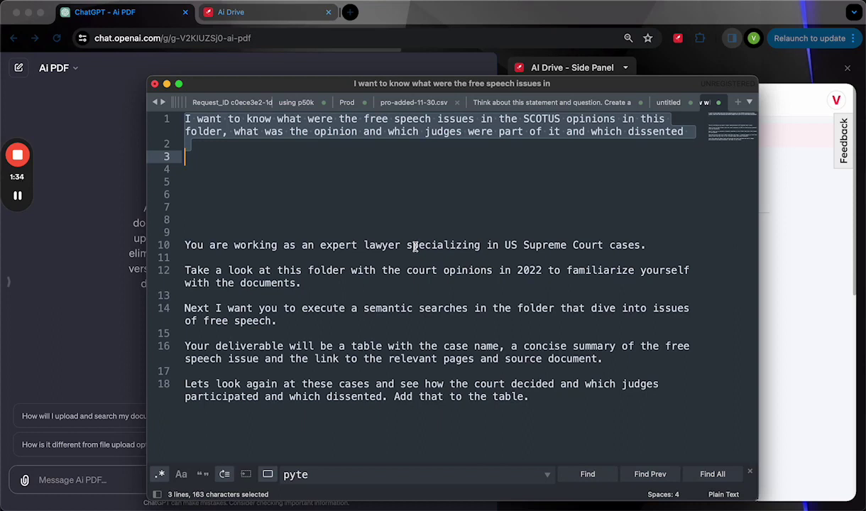
{"action": "triple_click", "coordinate": [416, 245]}
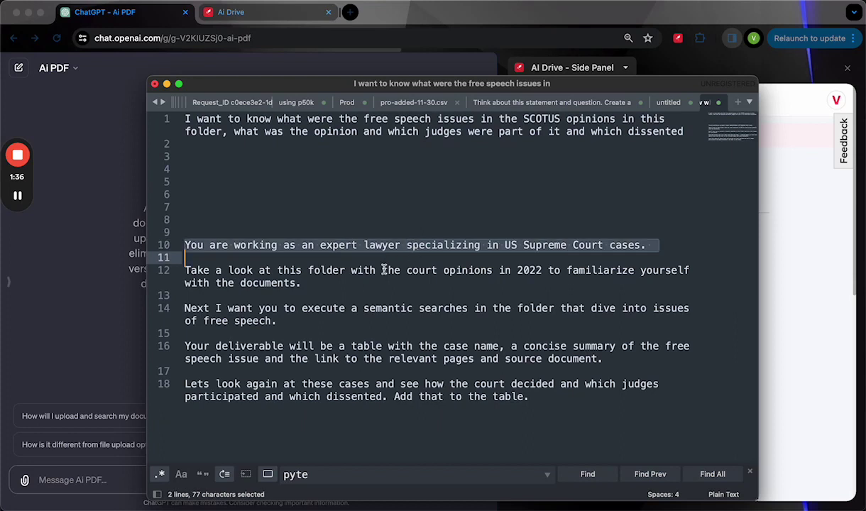
{"action": "left_click", "coordinate": [356, 287]}
{"action": "left_click_drag", "start_coordinate": [323, 283], "coordinate": [186, 270]}
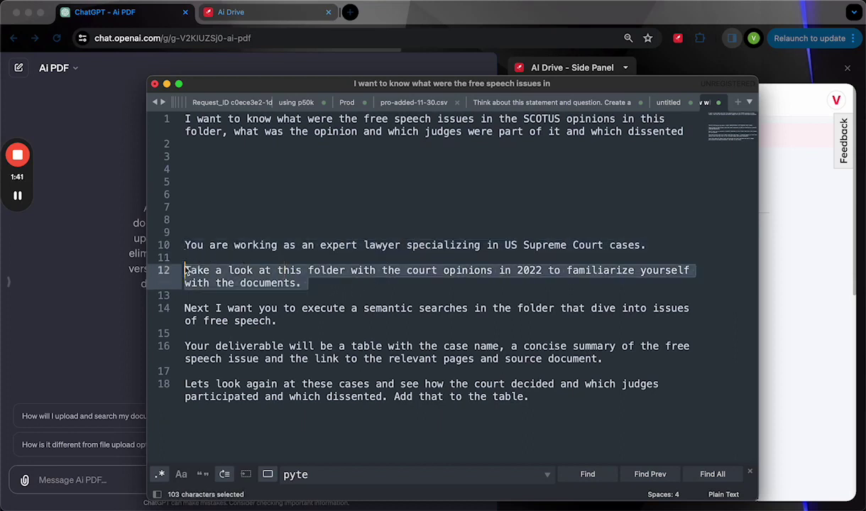
{"action": "left_click", "coordinate": [282, 320]}
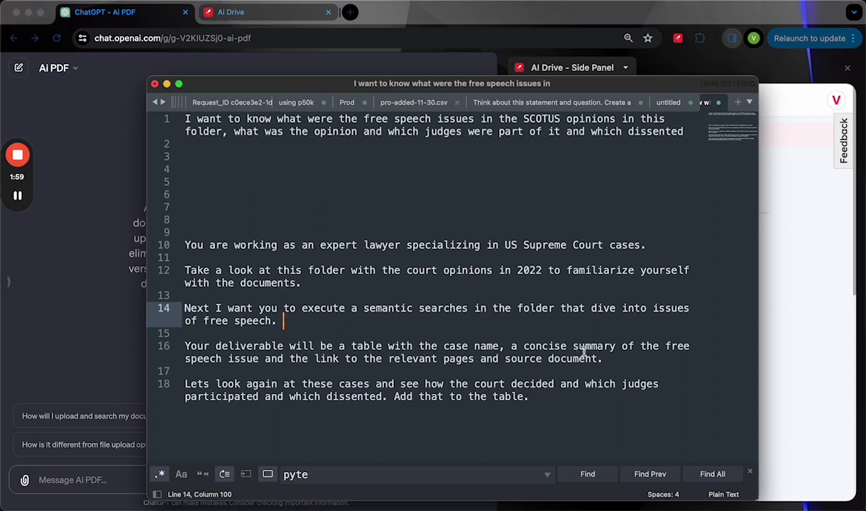
{"action": "left_click_drag", "start_coordinate": [603, 358], "coordinate": [332, 336]}
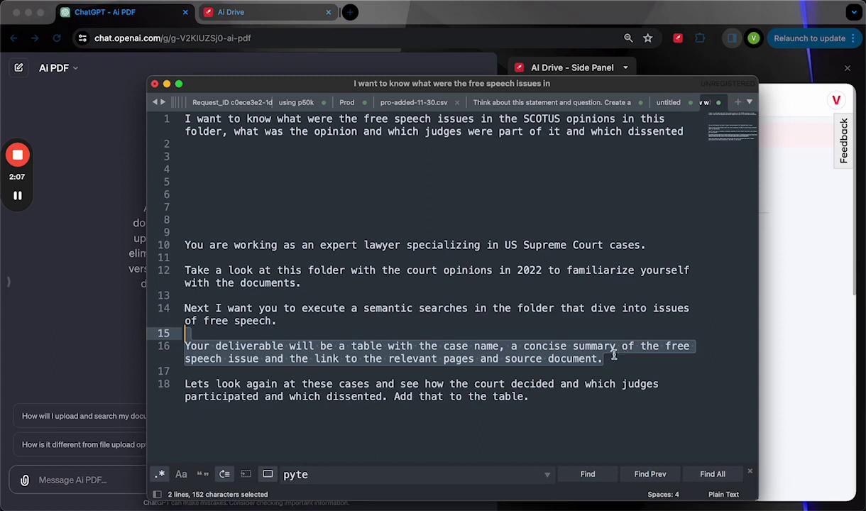
{"action": "left_click", "coordinate": [611, 357]}
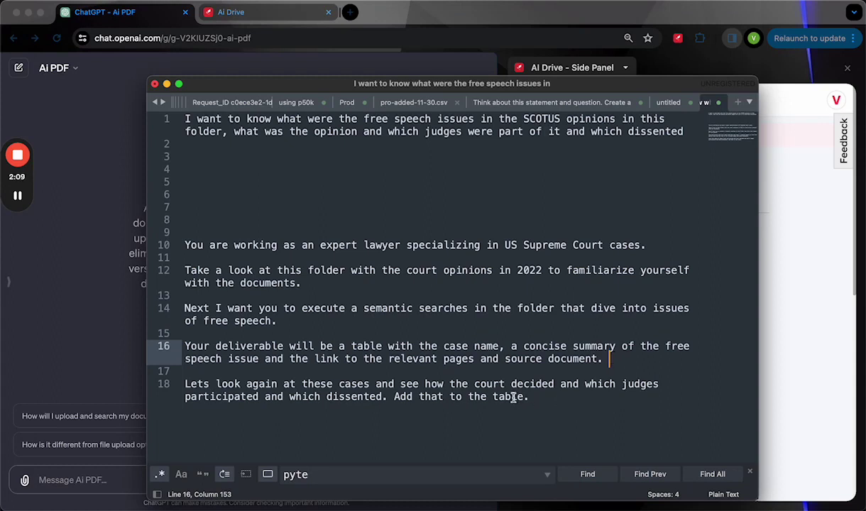
Copy the prompt from "You are working as an expert lawyer" through "source document." into the Ai PDF message in the browser, without sending it.
{"action": "left_click_drag", "start_coordinate": [621, 359], "coordinate": [183, 246]}
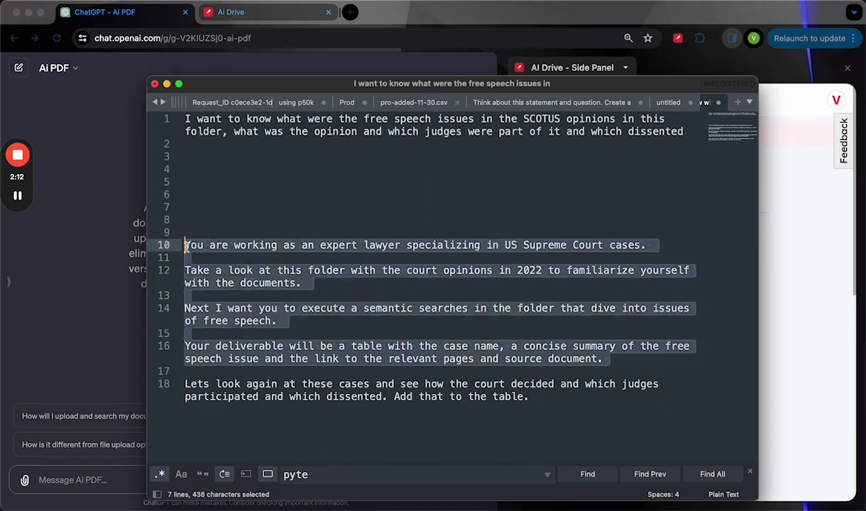
{"action": "key", "text": "cmd+c"}
{"action": "left_click", "coordinate": [106, 284]}
{"action": "key", "text": "super+v"}
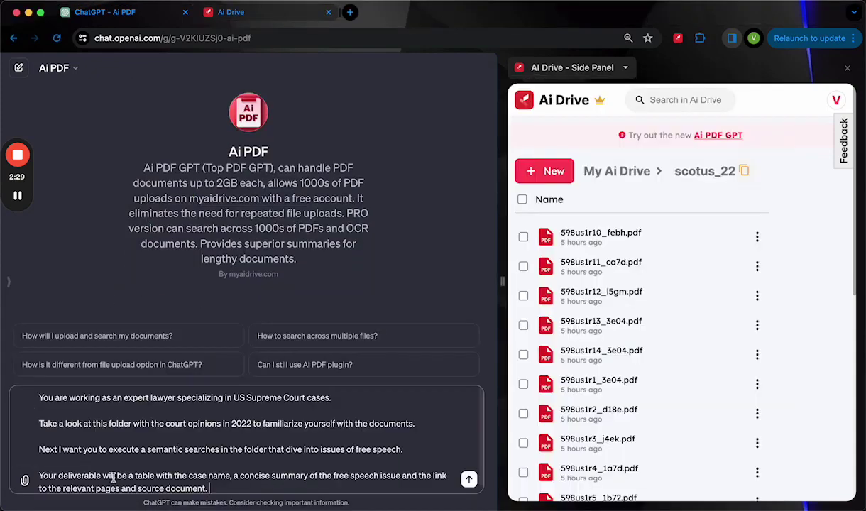
Remove the blank lines between the four paragraphs of the unsent prompt.
{"action": "left_click", "coordinate": [39, 474]}
{"action": "key", "text": "BackSpace"}
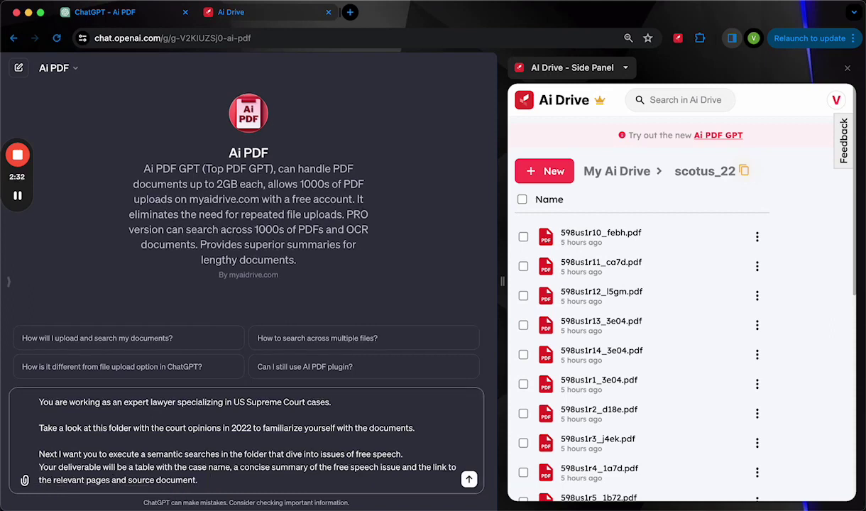
{"action": "left_click", "coordinate": [36, 447]}
{"action": "key", "text": "BackSpace"}
{"action": "left_click", "coordinate": [38, 440]}
{"action": "key", "text": "BackSpace"}
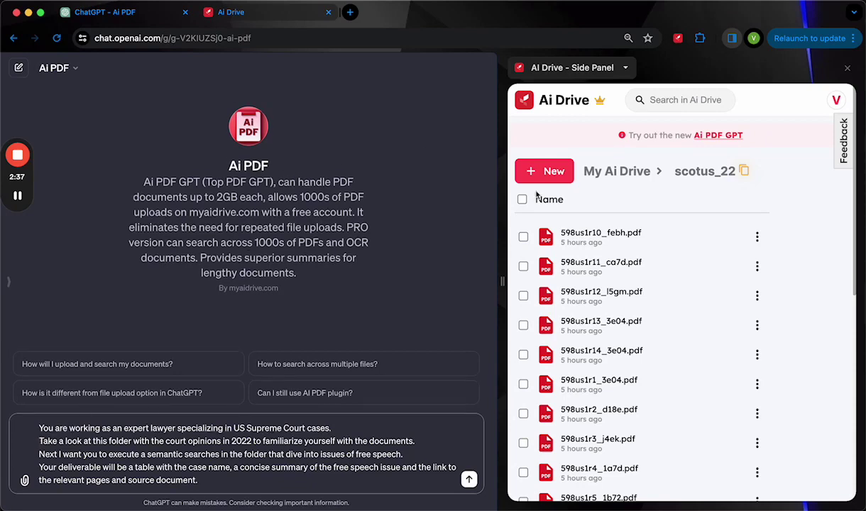
Copy the scotus_22 folder's URL, append it to the end of the prompt and send the message.
{"action": "left_click", "coordinate": [748, 176]}
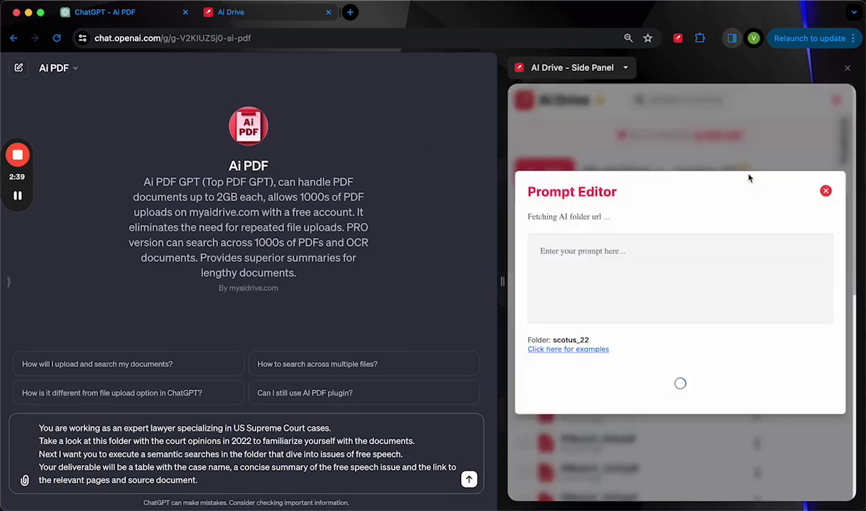
{"action": "left_click", "coordinate": [756, 216]}
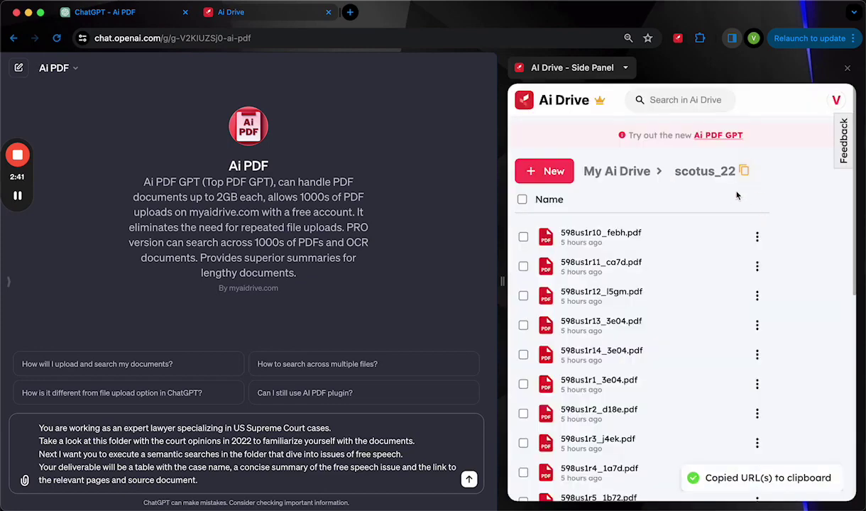
{"action": "left_click", "coordinate": [260, 481]}
{"action": "key", "text": "ctrl+v"}
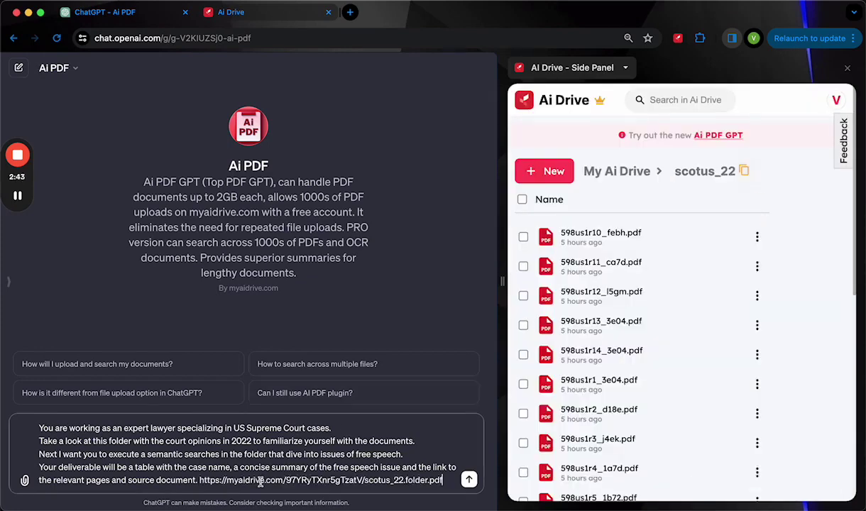
{"action": "left_click", "coordinate": [469, 481]}
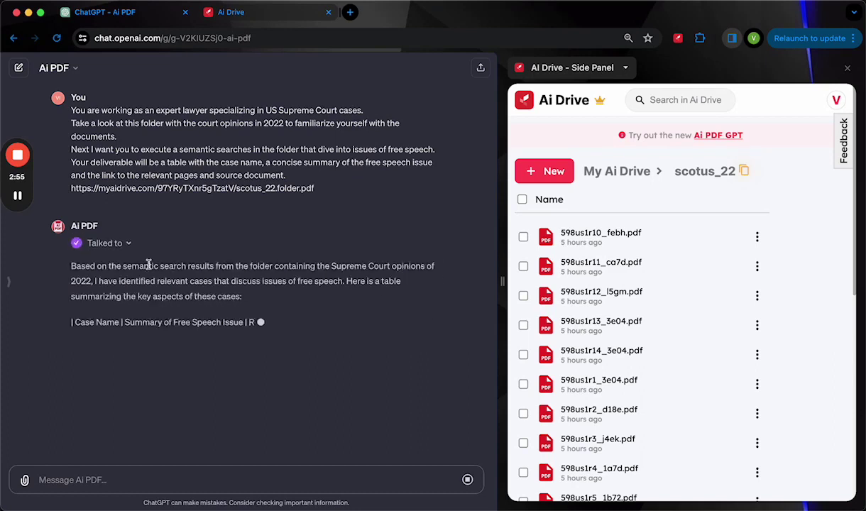
Inspect the request details Ai PDF sent for the folder search and review the resulting free speech case table.
{"action": "mouse_move", "coordinate": [128, 244]}
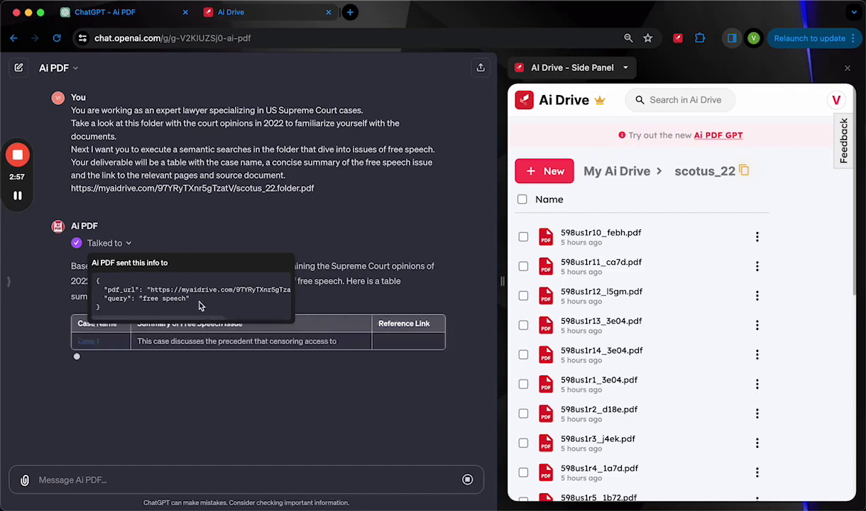
{"action": "left_click_drag", "start_coordinate": [211, 318], "coordinate": [316, 322]}
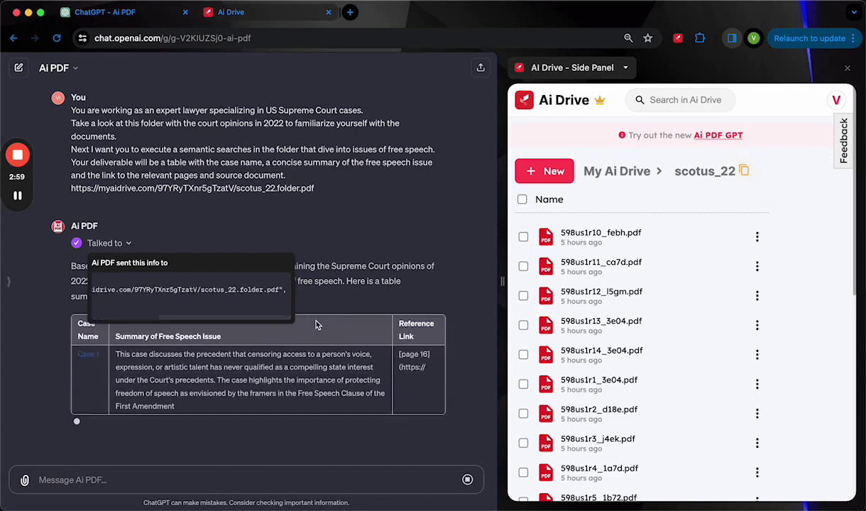
{"action": "scroll", "coordinate": [202, 227], "scroll_direction": "up", "scroll_amount": 2}
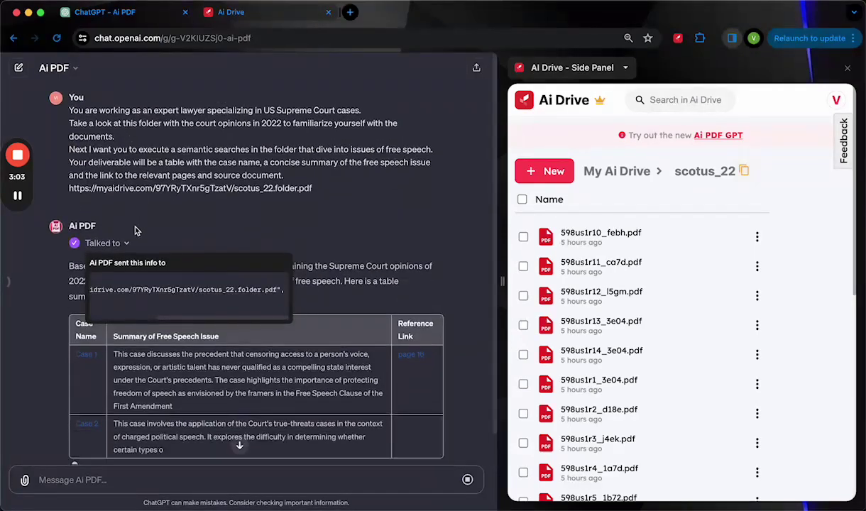
{"action": "left_click", "coordinate": [146, 248]}
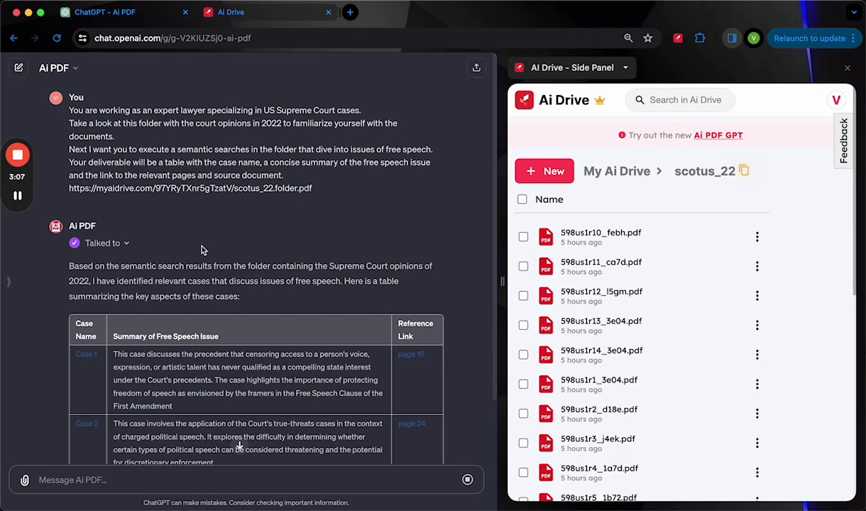
{"action": "scroll", "coordinate": [204, 255], "scroll_direction": "down", "scroll_amount": 4}
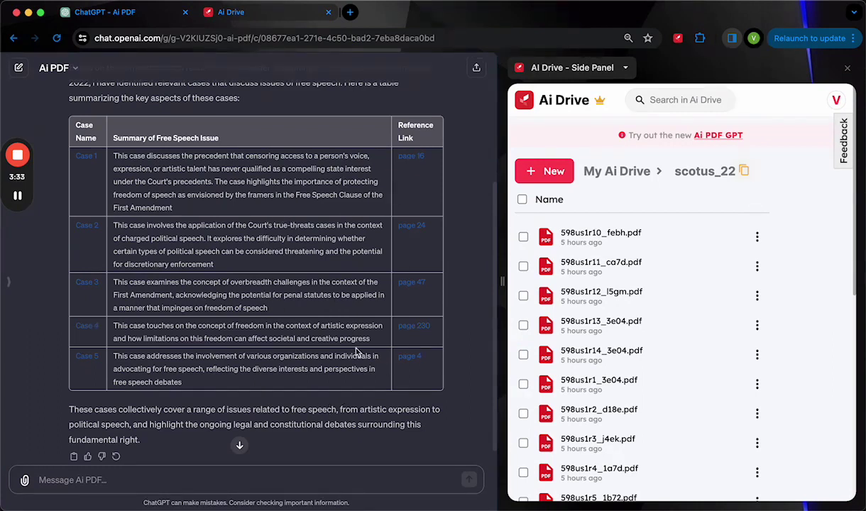
Copy the text editor's last paragraph, on how the court decided and which judges participated or dissented, into the Ai PDF chat and send it.
{"action": "key", "text": "super+Tab"}
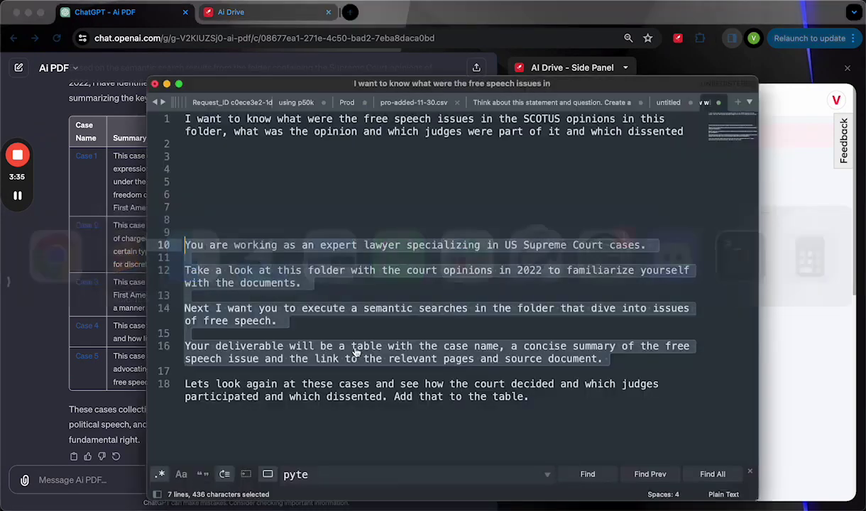
{"action": "left_click_drag", "start_coordinate": [530, 404], "coordinate": [184, 387]}
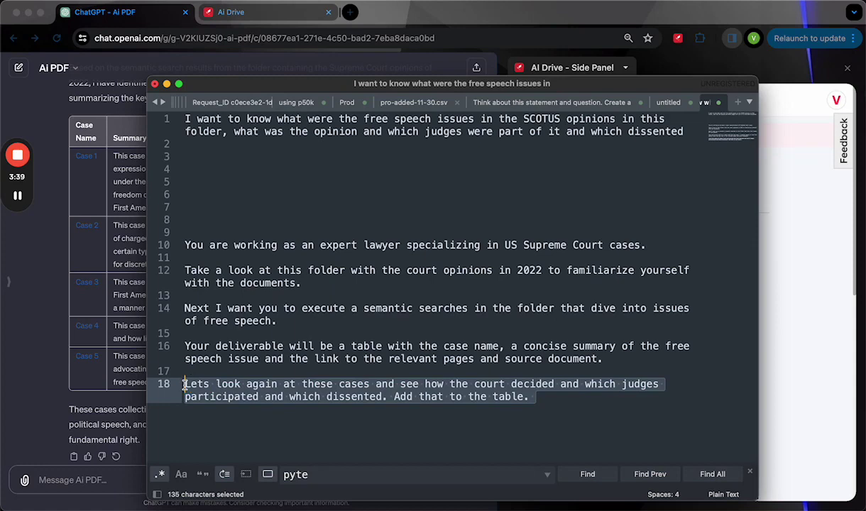
{"action": "key", "text": "super+c"}
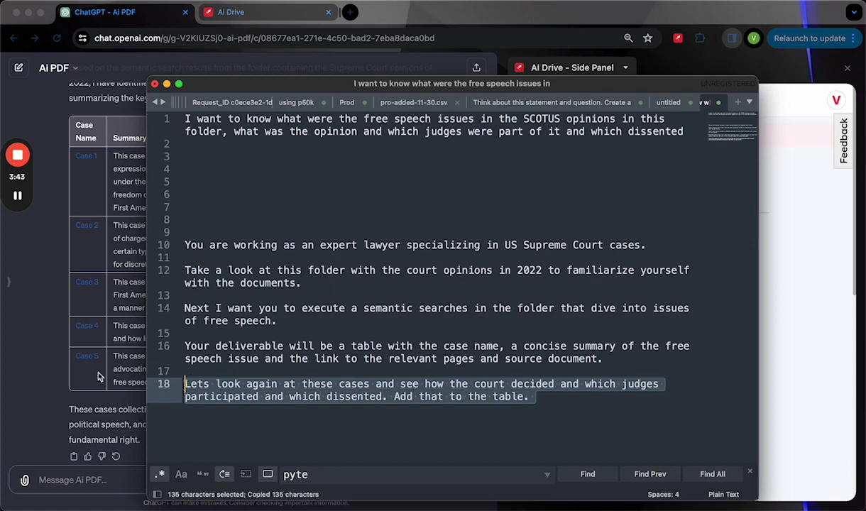
{"action": "left_click", "coordinate": [56, 339]}
{"action": "scroll", "coordinate": [151, 403], "scroll_direction": "down", "scroll_amount": 1}
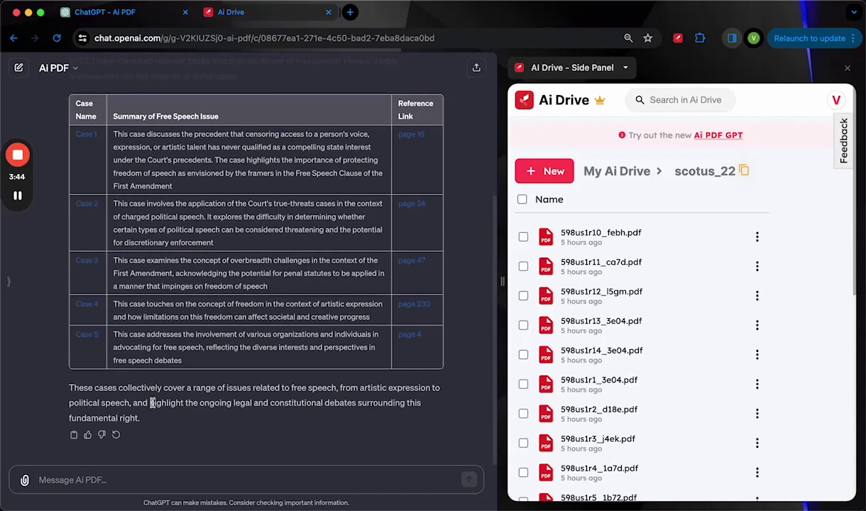
{"action": "left_click", "coordinate": [151, 483]}
{"action": "key", "text": "super+v"}
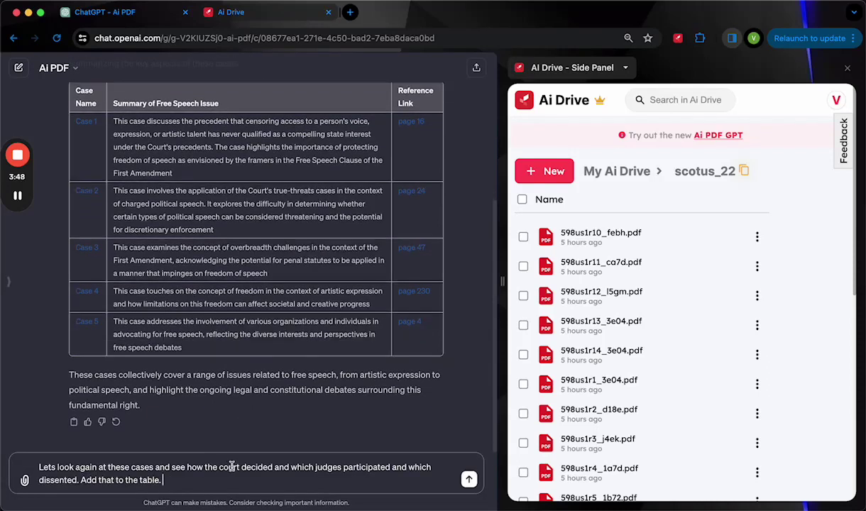
{"action": "left_click", "coordinate": [468, 480]}
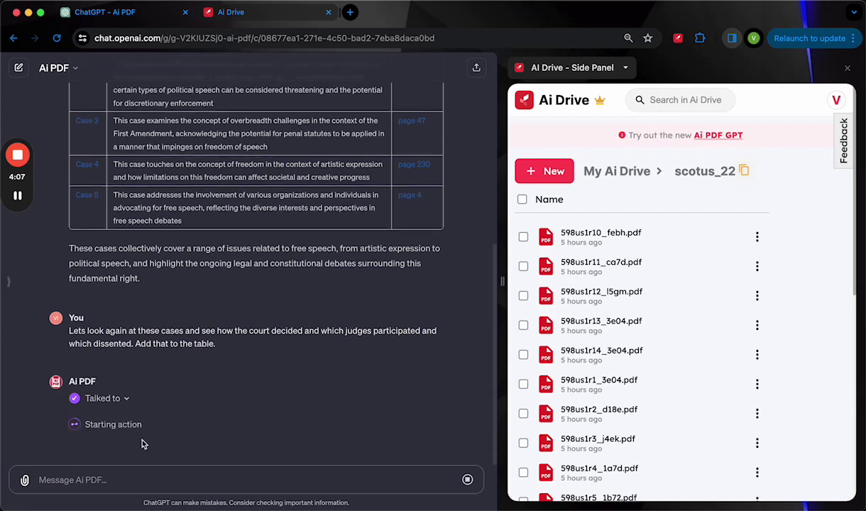
Inspect the full document URL and query in the request details for the court decision follow-up.
{"action": "mouse_move", "coordinate": [127, 396]}
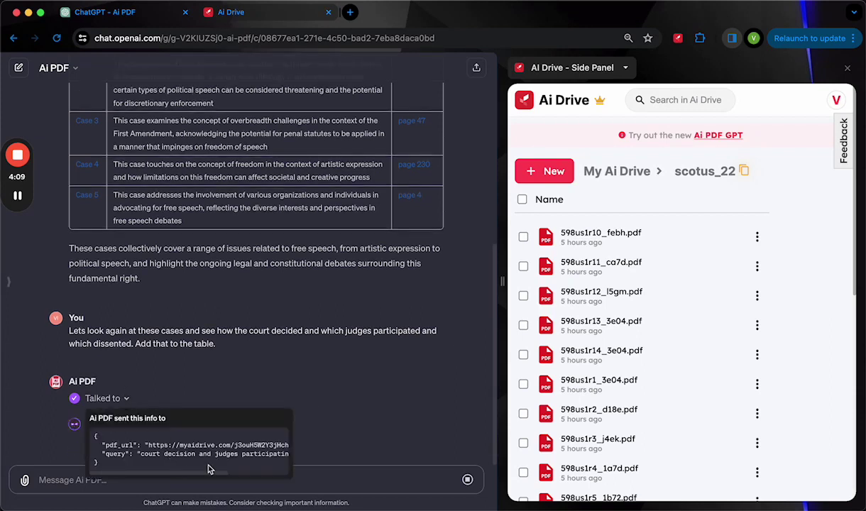
{"action": "scroll", "coordinate": [250, 472], "scroll_direction": "right", "scroll_amount": 3}
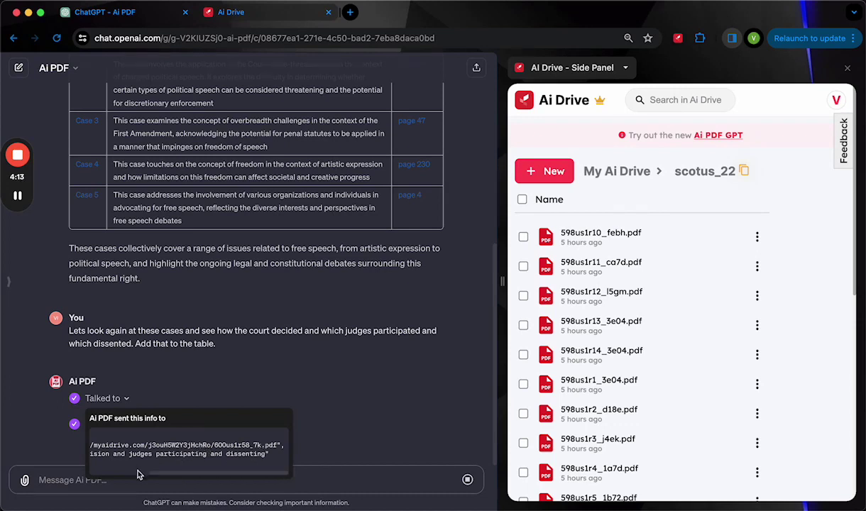
{"action": "scroll", "coordinate": [173, 461], "scroll_direction": "left", "scroll_amount": 3}
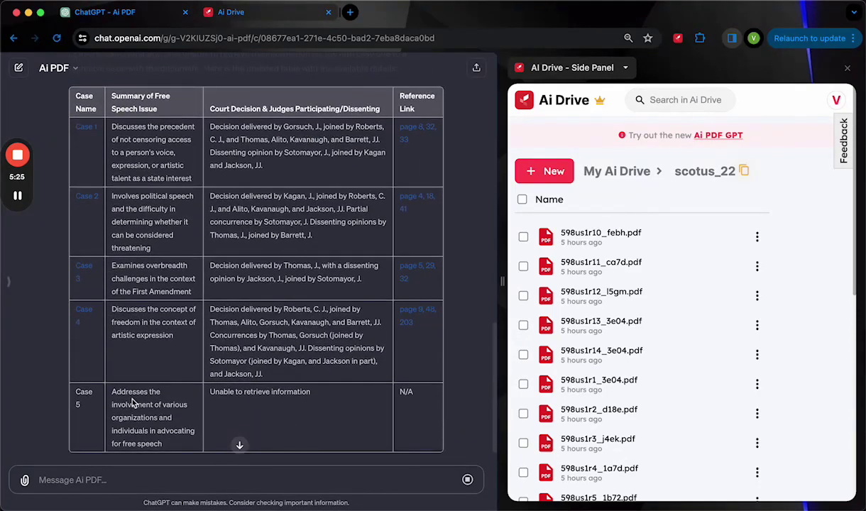
Send the message "Please replace Case number with the actual Case name and redo the table".
{"action": "left_click", "coordinate": [127, 480]}
{"action": "type", "text": "Please"}
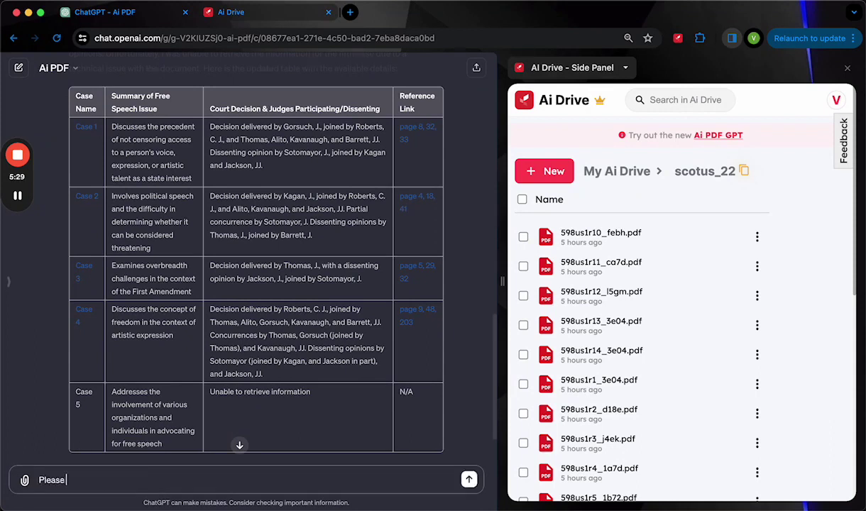
{"action": "type", "text": " replace Case number with the a"}
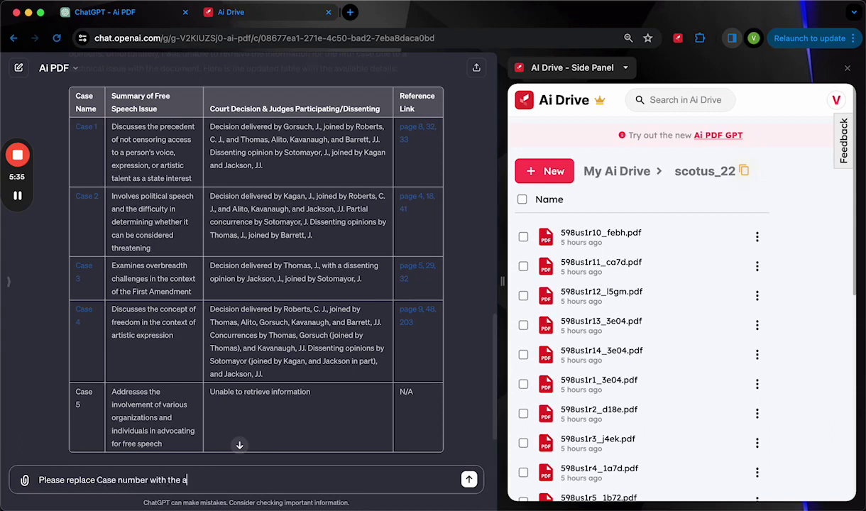
{"action": "type", "text": "ctual Case name anbd"}
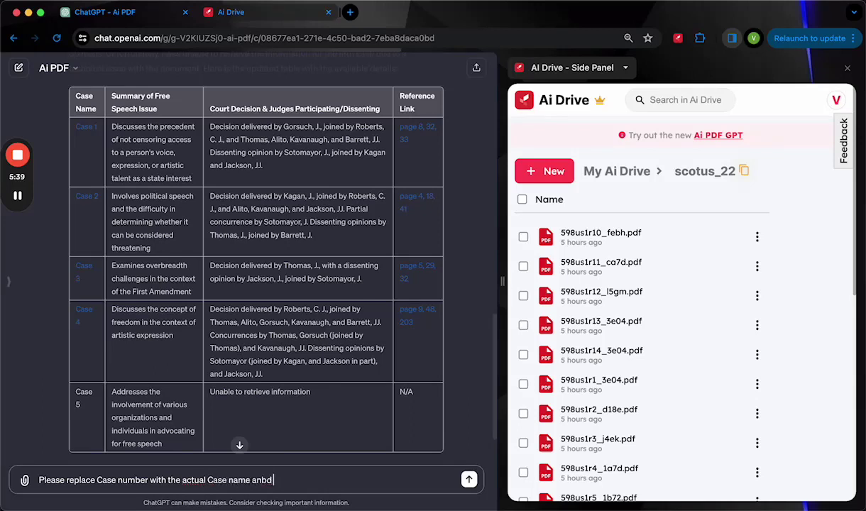
{"action": "key", "text": "BackSpace"}
{"action": "key", "text": "BackSpace"}
{"action": "type", "text": "d redo the table"}
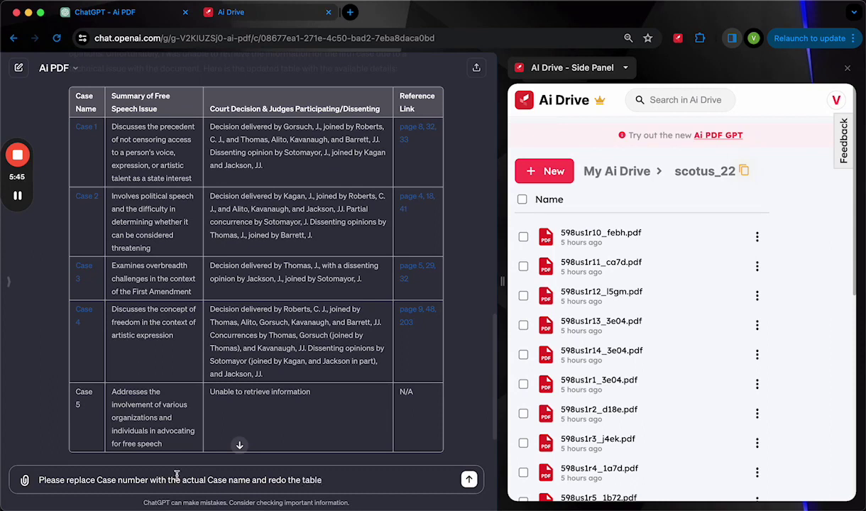
{"action": "left_click", "coordinate": [468, 483]}
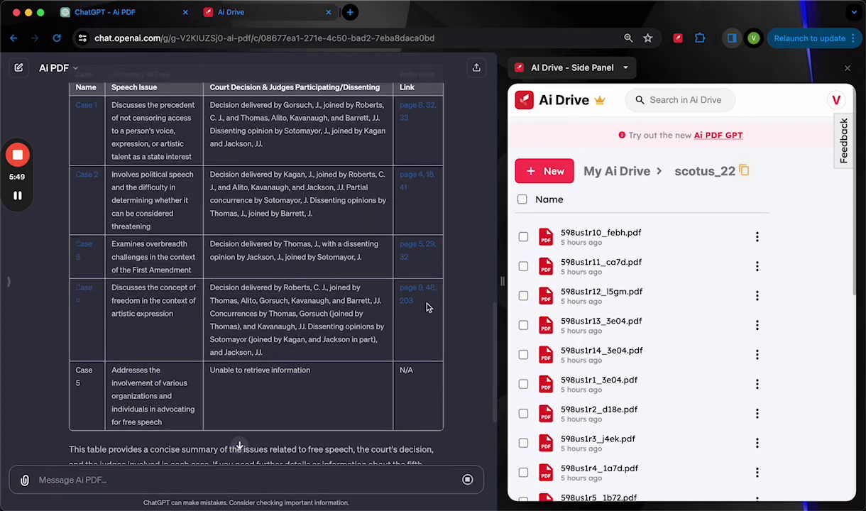